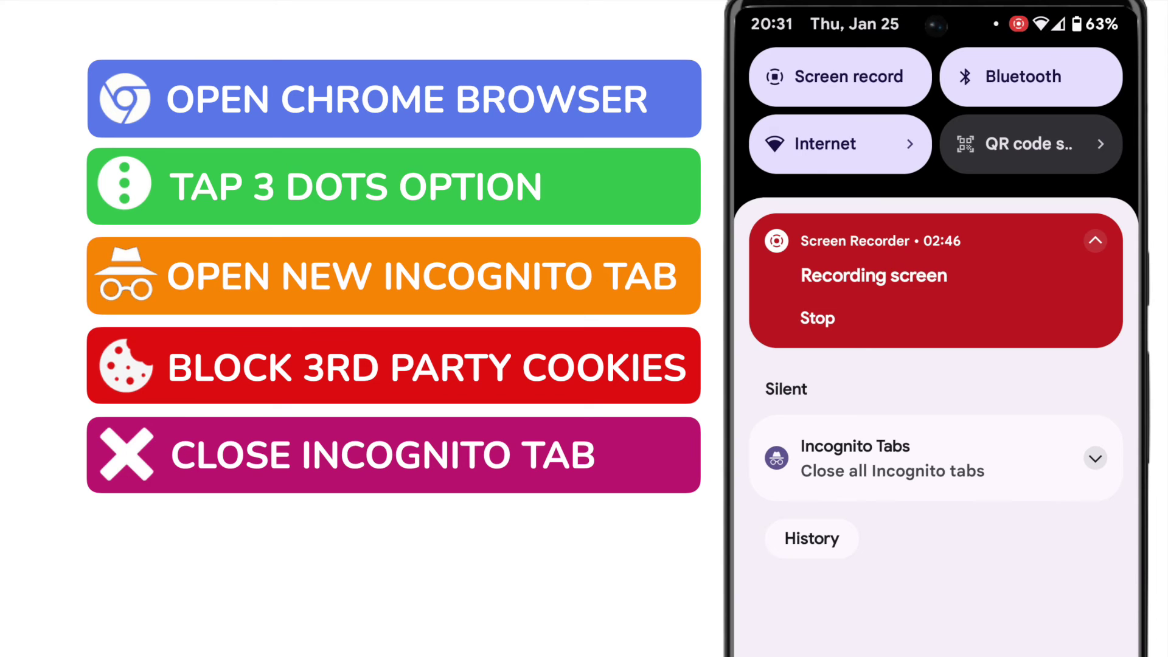
- Dismiss all Incognito tabs from the notification and reopen Chrome in regular browsing
{"action": "left_click", "coordinate": [893, 458]}
{"action": "left_click", "coordinate": [888, 280]}
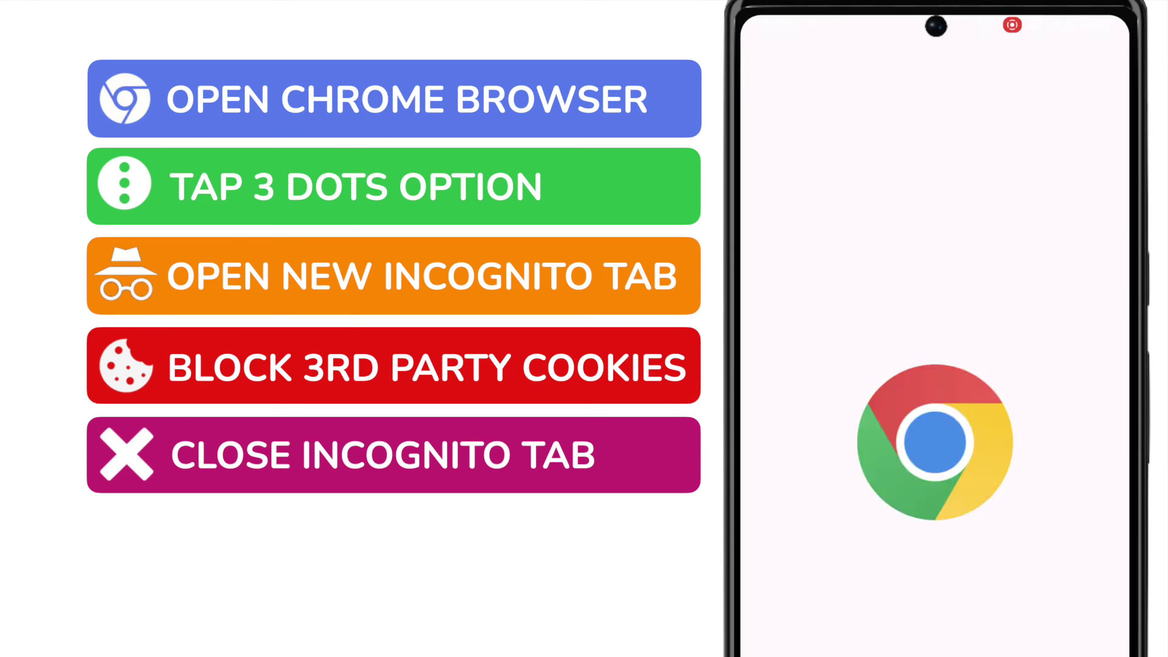